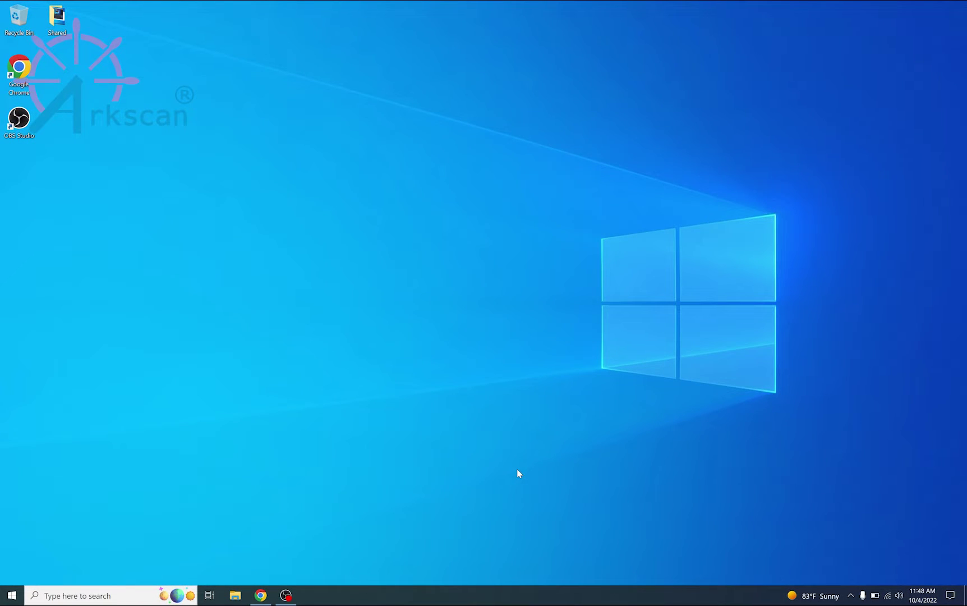
Step: Load arkscan.com/driver in a new Chrome window
{"action": "left_click", "coordinate": [259, 602]}
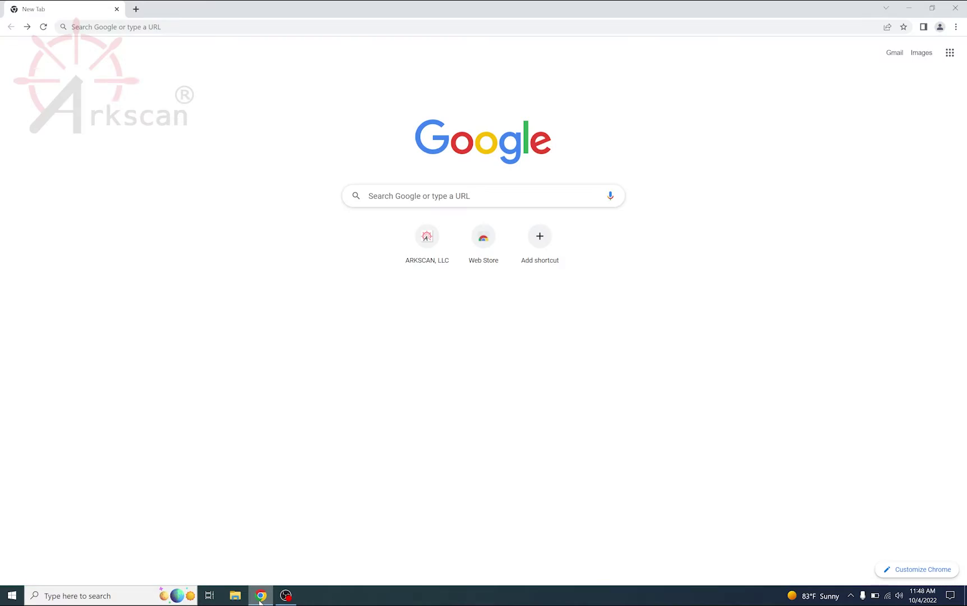
{"action": "left_click", "coordinate": [234, 21]}
{"action": "type", "text": "arkscan.com"}
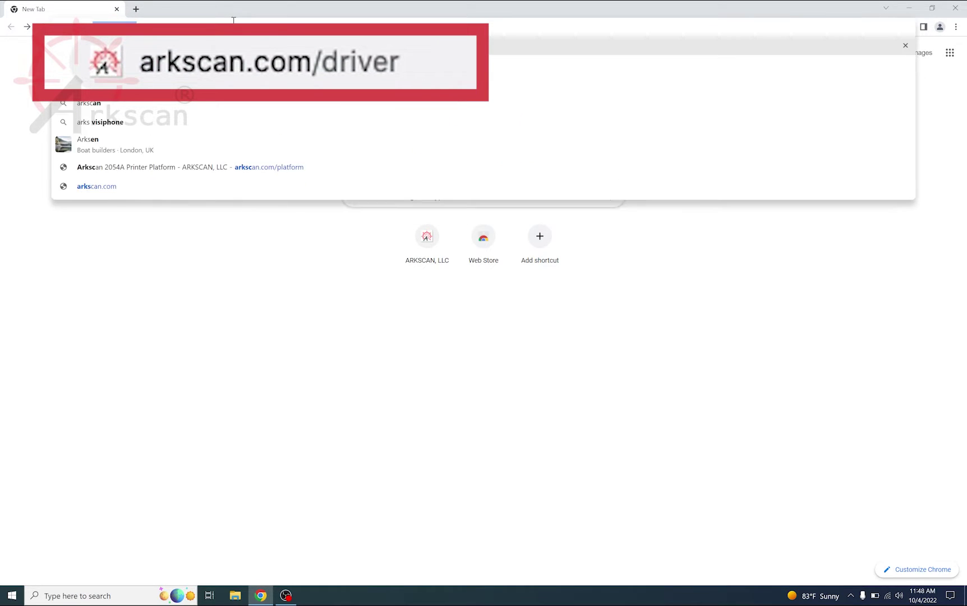
{"action": "type", "text": "/driver"}
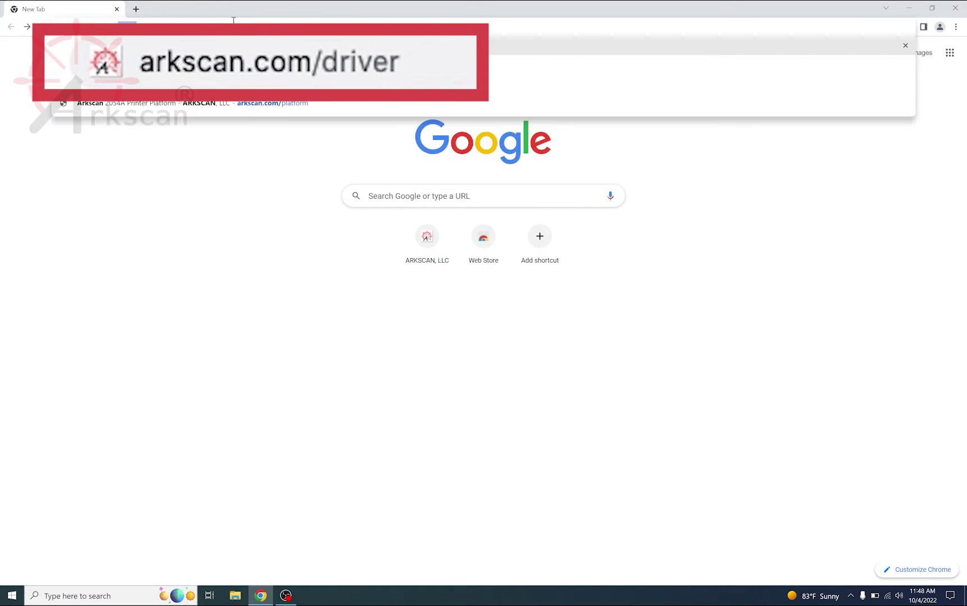
{"action": "key", "text": "Return"}
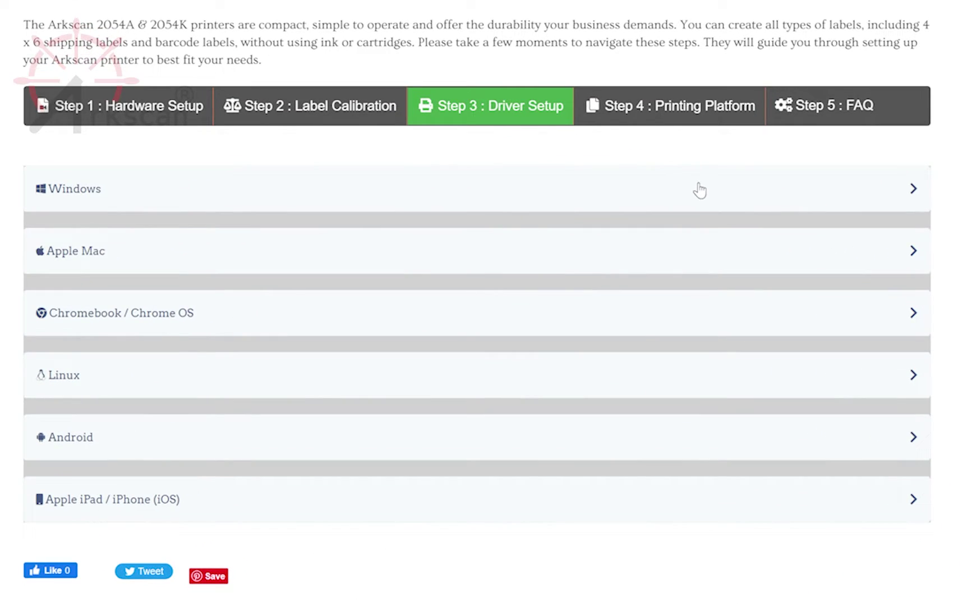
Step: Show the Windows Ethernet setup instructions and download the Printer Tool (DiagnosticTool.zip)
{"action": "left_click", "coordinate": [699, 190]}
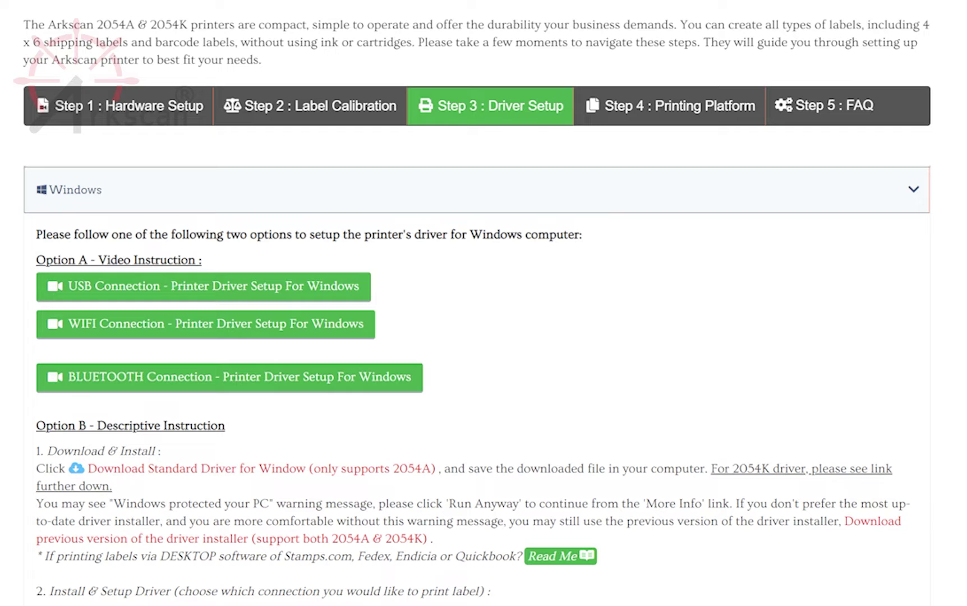
{"action": "scroll", "coordinate": [937, 268], "scroll_direction": "down", "scroll_amount": 5}
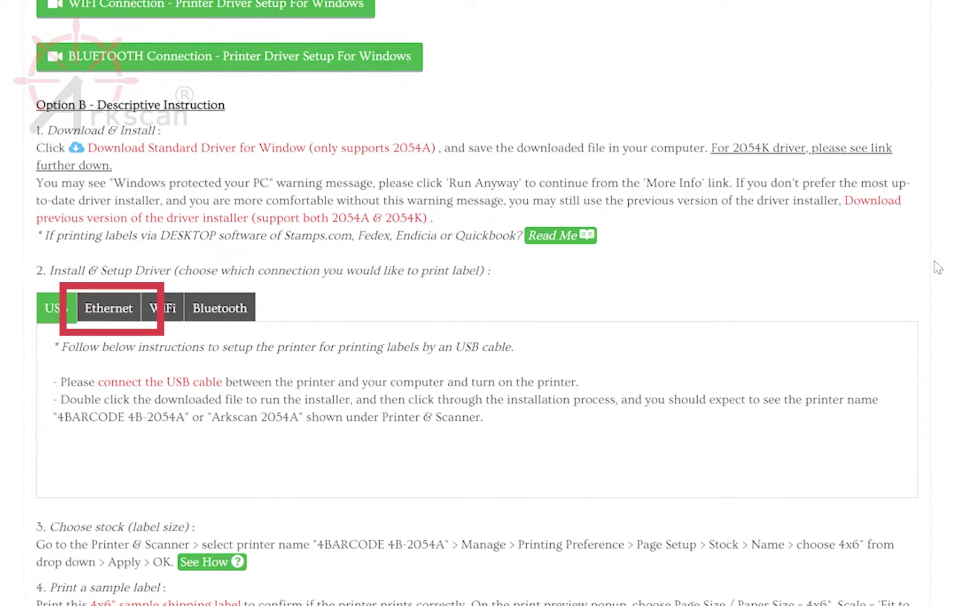
{"action": "left_click", "coordinate": [108, 307]}
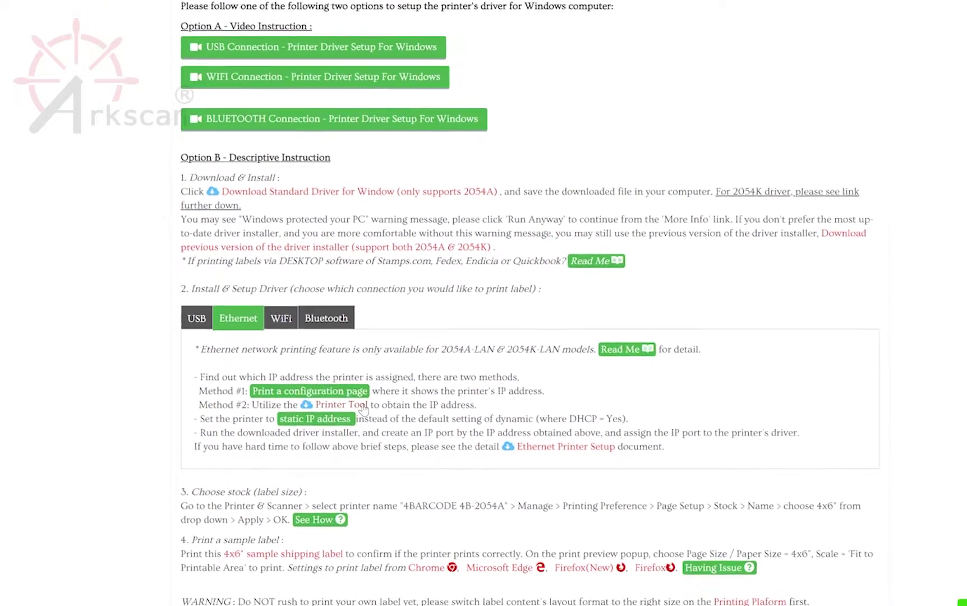
{"action": "left_click", "coordinate": [363, 409]}
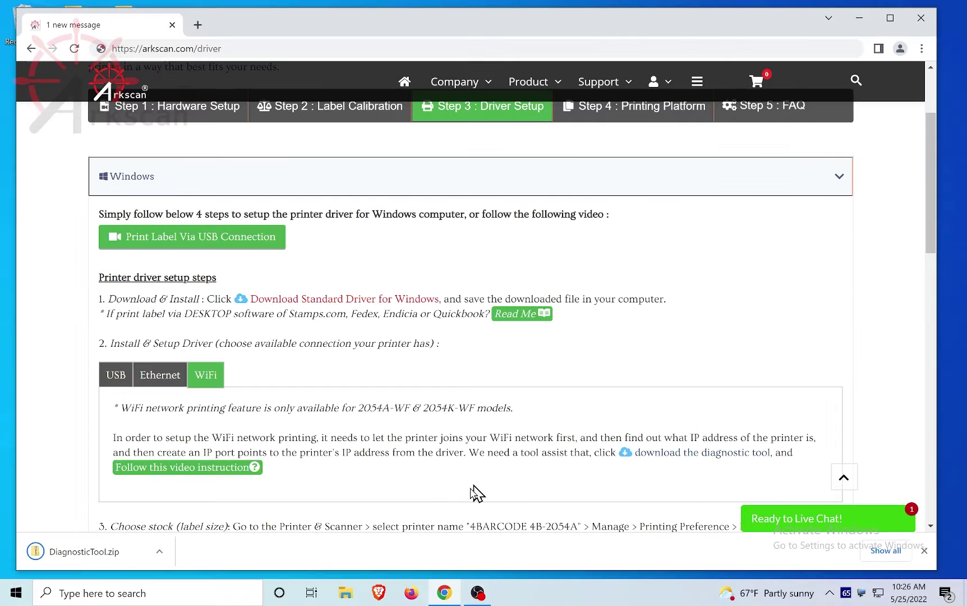
Step: Open DiagnosticTool.zip from the Downloads folder in File Explorer
{"action": "left_click", "coordinate": [343, 595]}
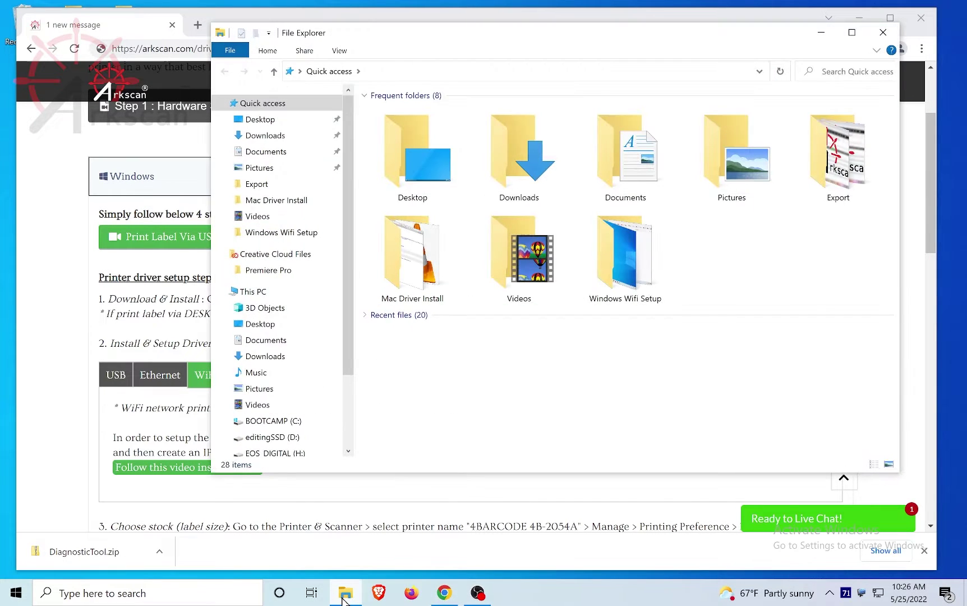
{"action": "left_click", "coordinate": [274, 360]}
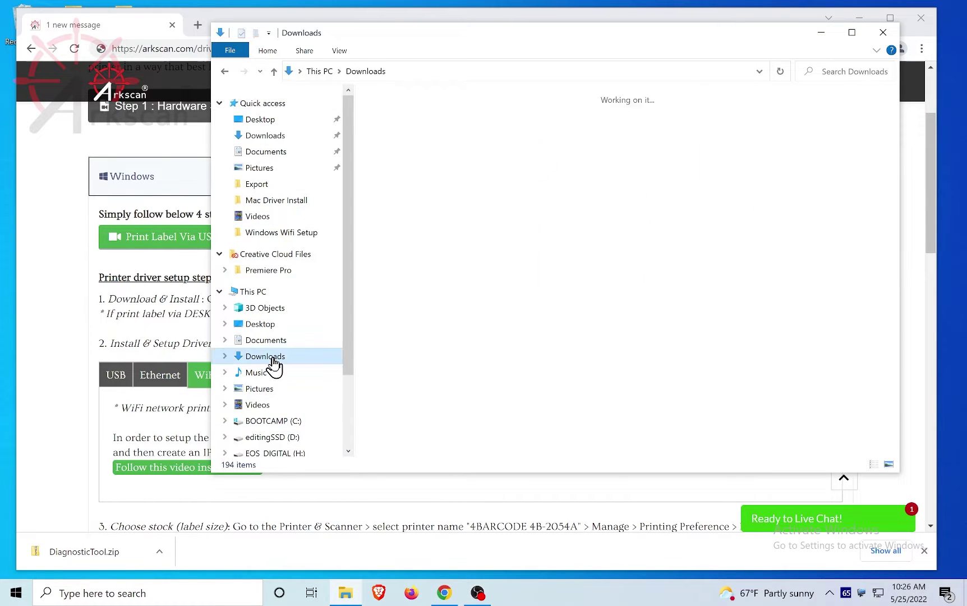
{"action": "left_click", "coordinate": [406, 162]}
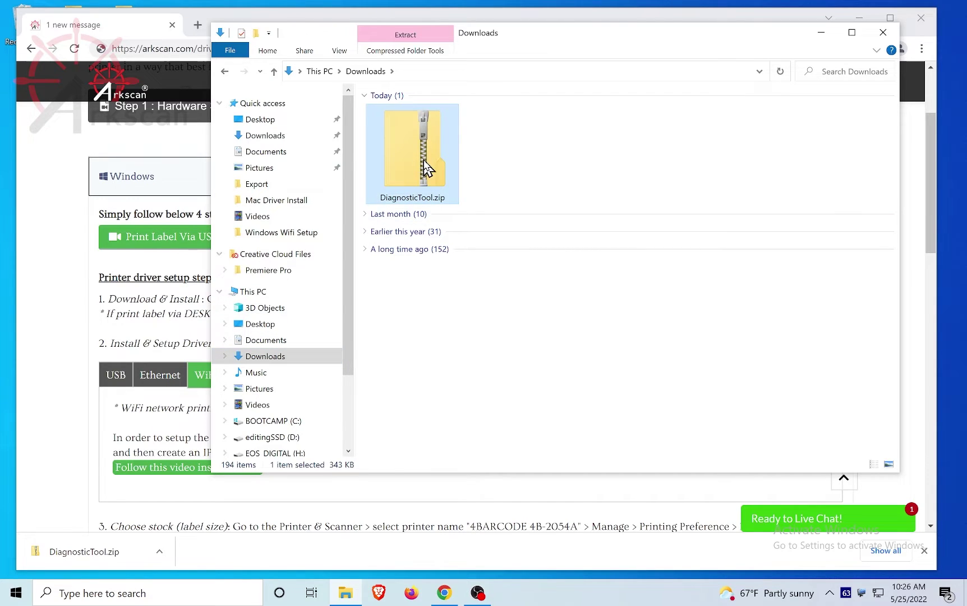
{"action": "left_click", "coordinate": [882, 35]}
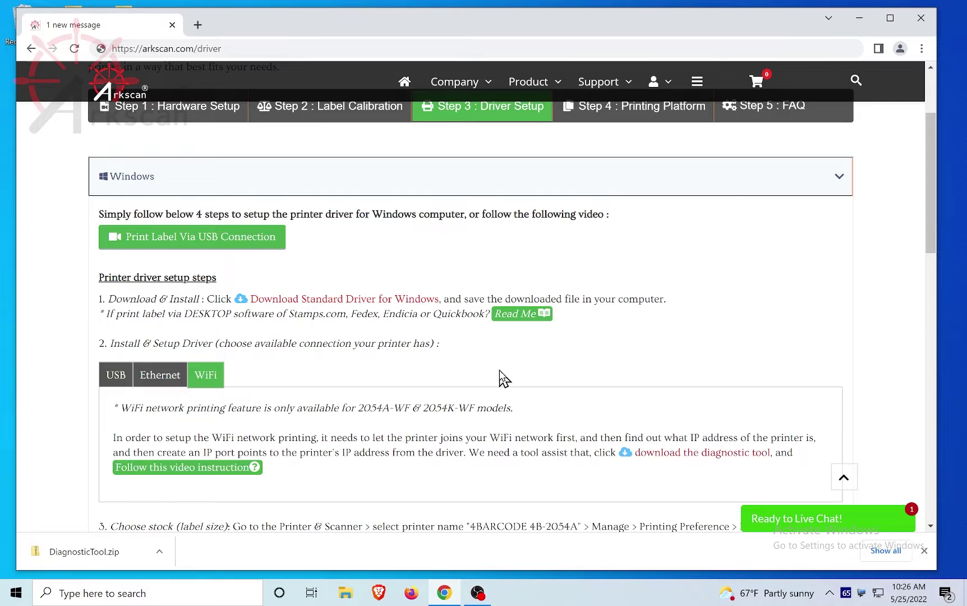
{"action": "left_click", "coordinate": [104, 558]}
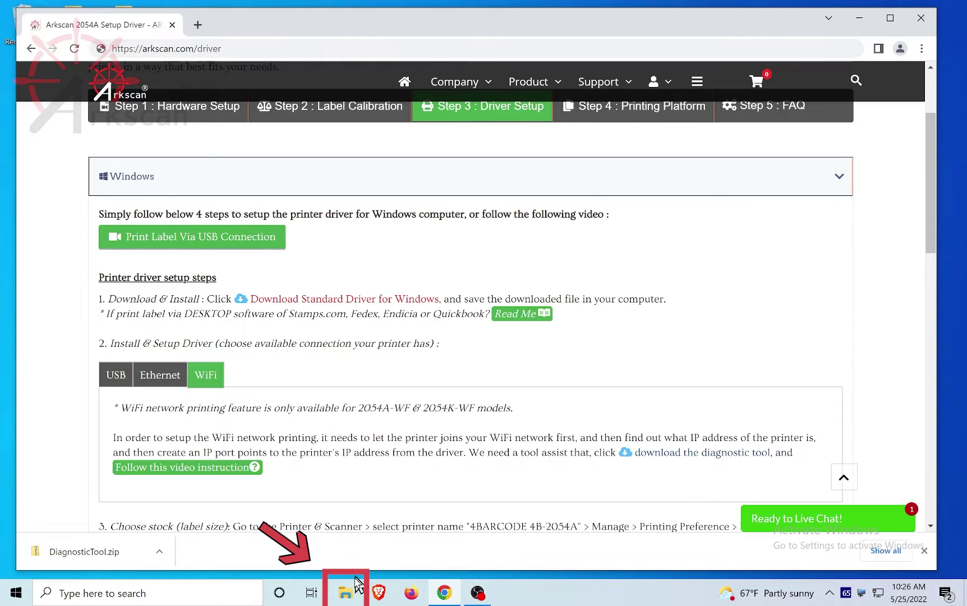
{"action": "left_click", "coordinate": [344, 596]}
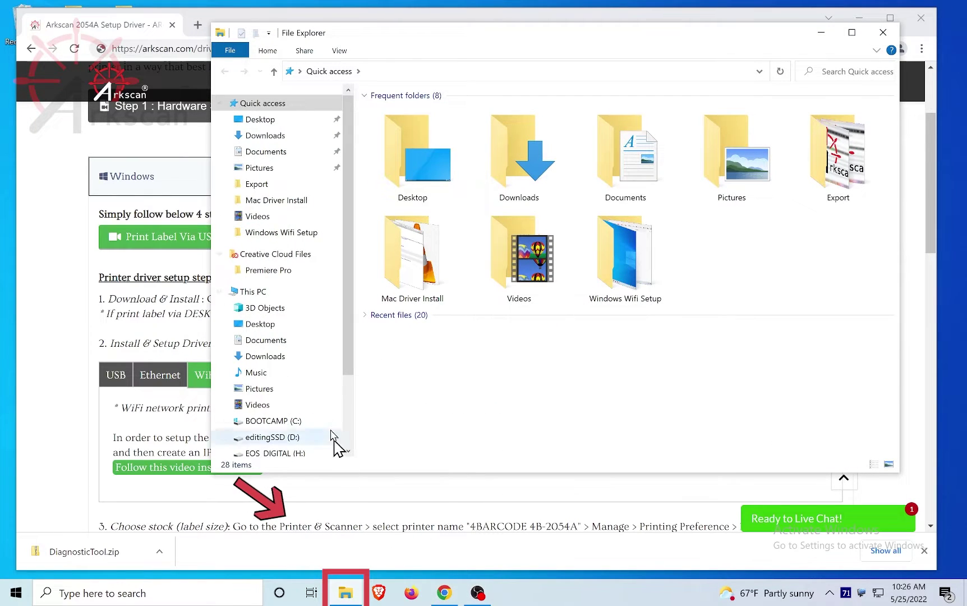
{"action": "left_click", "coordinate": [273, 359]}
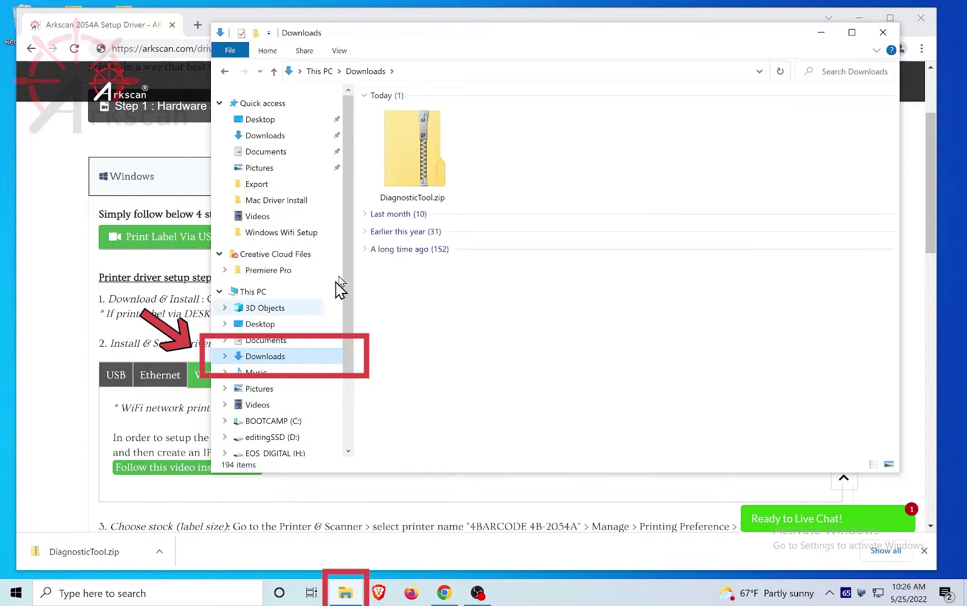
{"action": "left_click", "coordinate": [426, 167]}
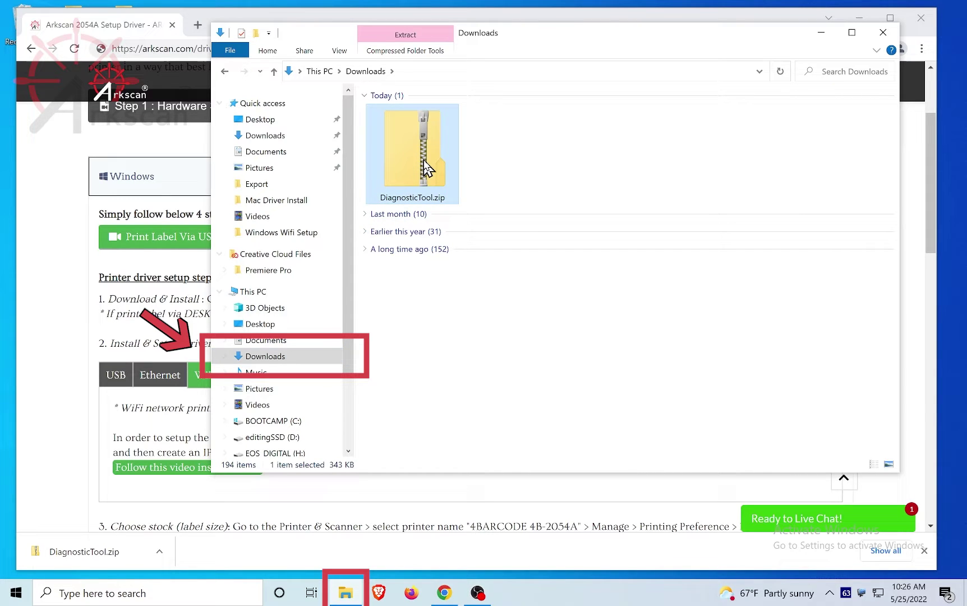
{"action": "double_click", "coordinate": [426, 167]}
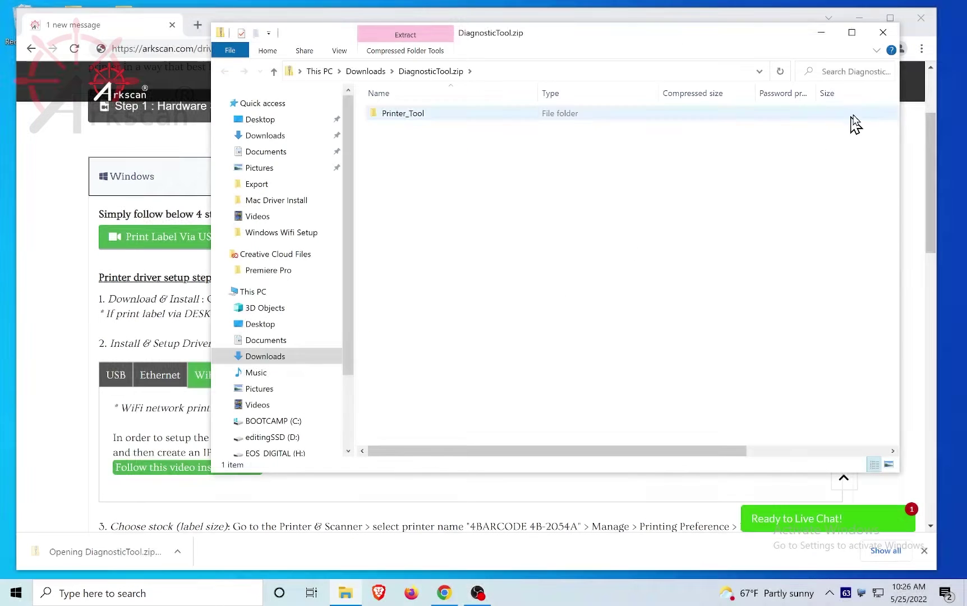
Step: Extract the Printer_Tool folder onto the desktop and open it
{"action": "left_click", "coordinate": [856, 20]}
{"action": "left_click_drag", "start_coordinate": [603, 38], "coordinate": [496, 105]}
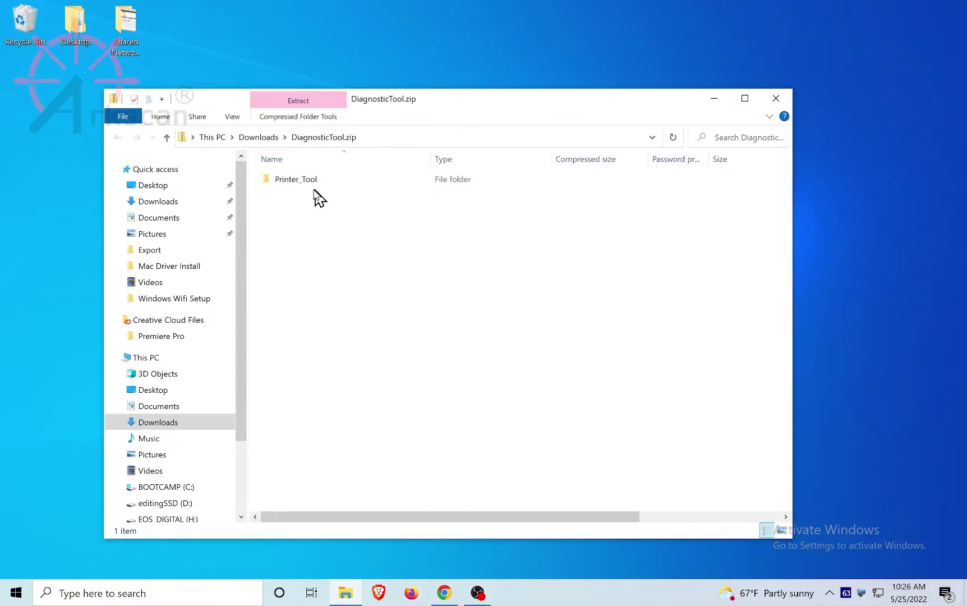
{"action": "left_click_drag", "start_coordinate": [296, 182], "coordinate": [836, 347]}
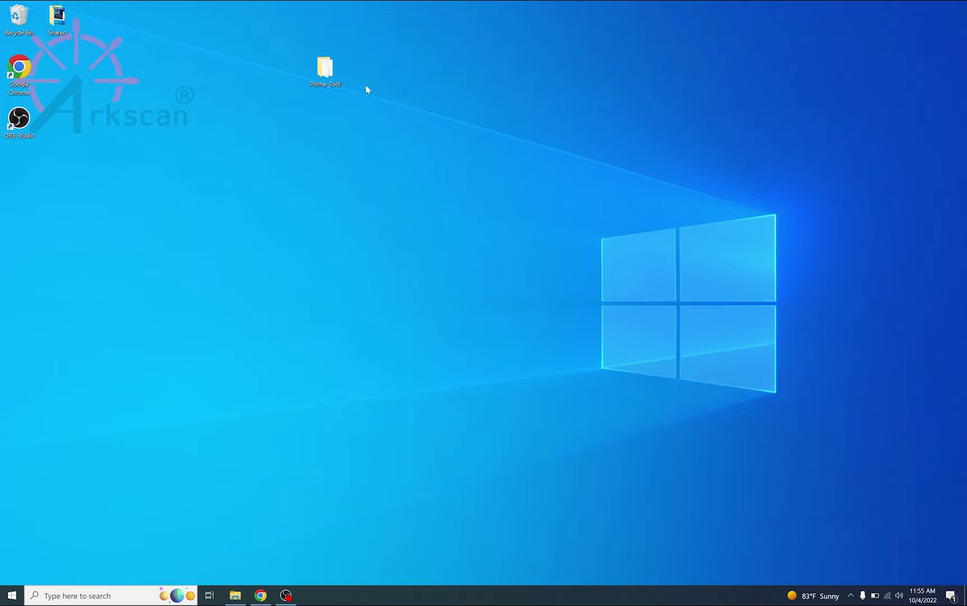
{"action": "double_click", "coordinate": [325, 67]}
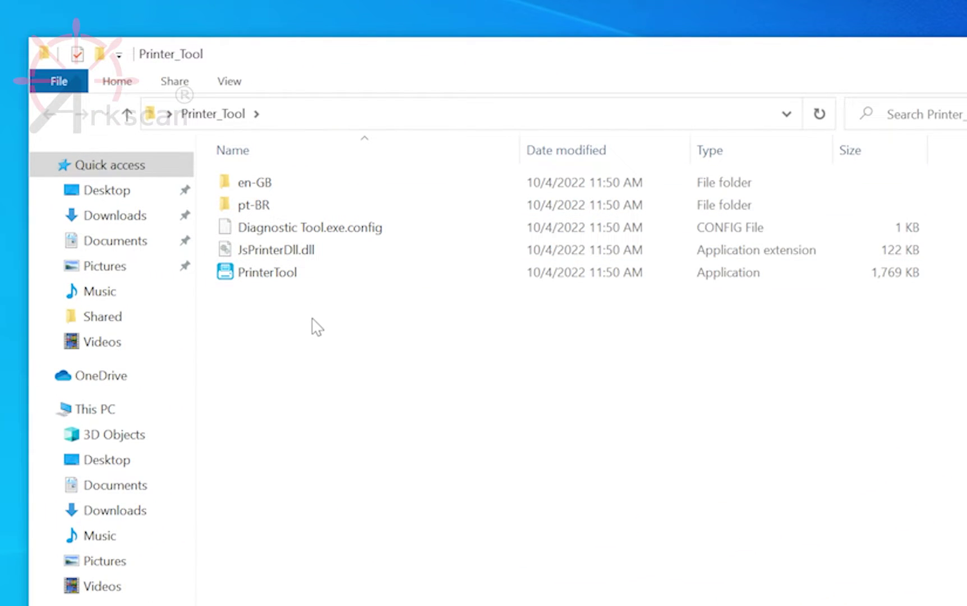
Step: Launch PrinterTool past the SmartScreen warning and install .NET Framework 3.5
{"action": "double_click", "coordinate": [268, 273]}
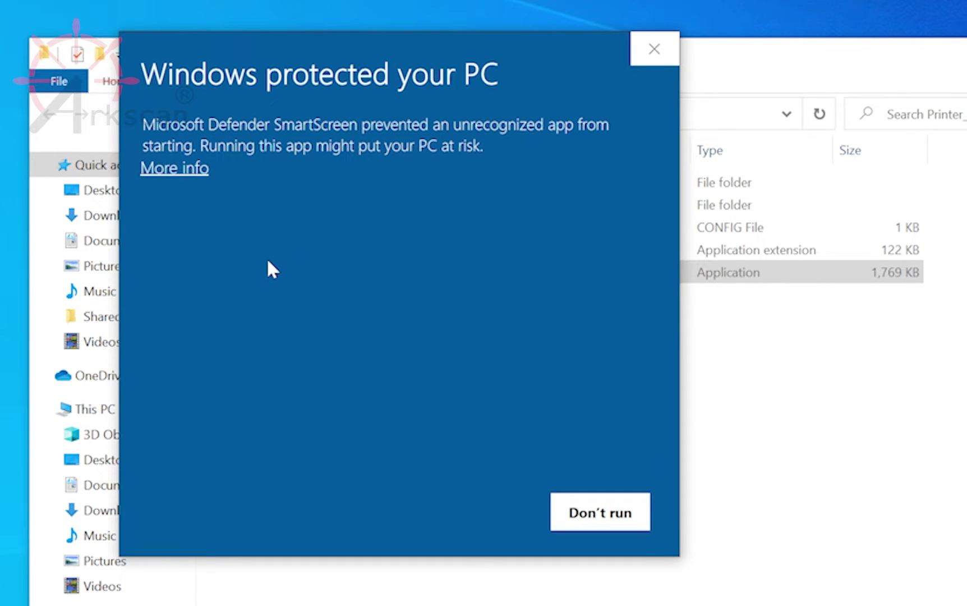
{"action": "left_click", "coordinate": [204, 169]}
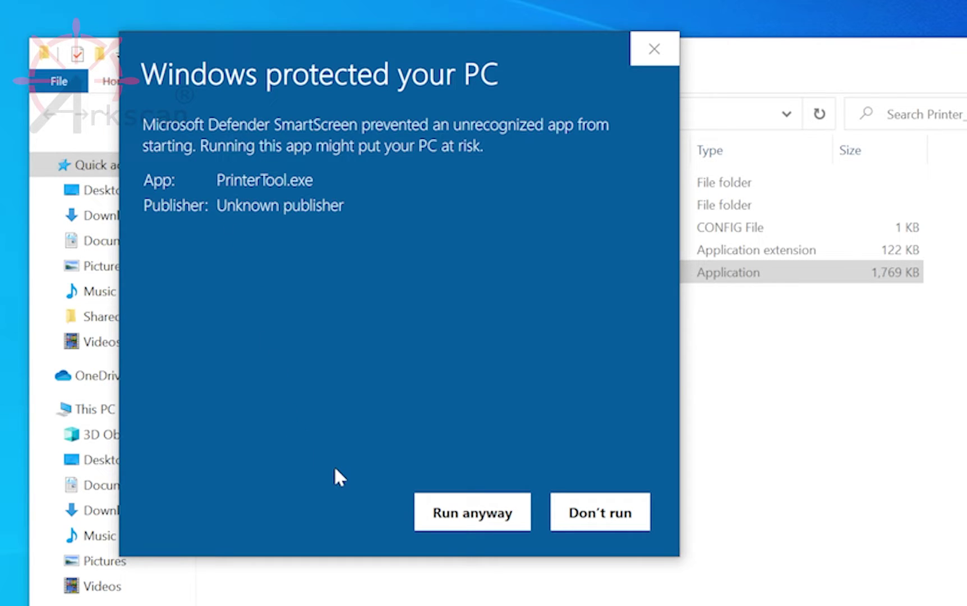
{"action": "left_click", "coordinate": [480, 523]}
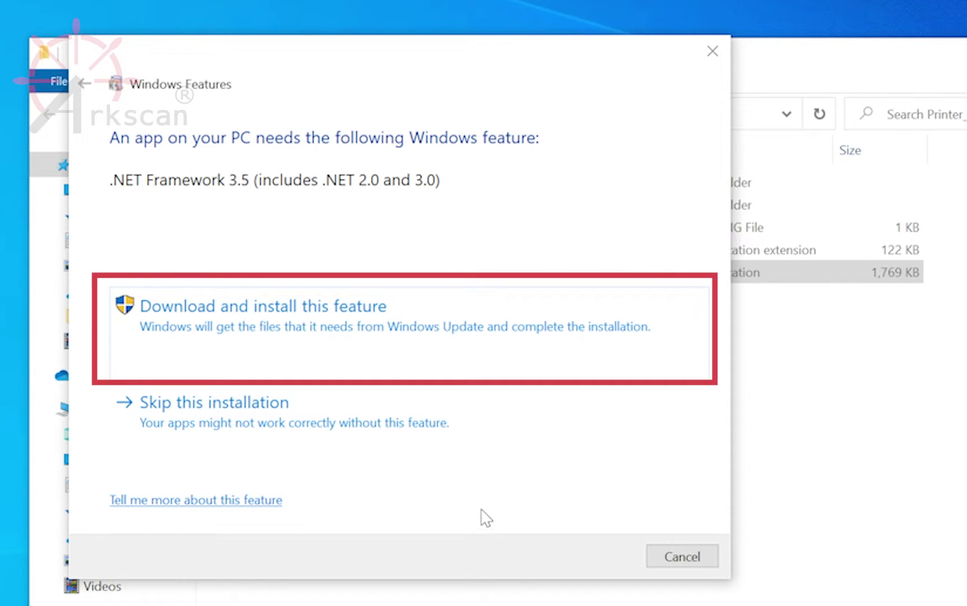
{"action": "left_click", "coordinate": [440, 332]}
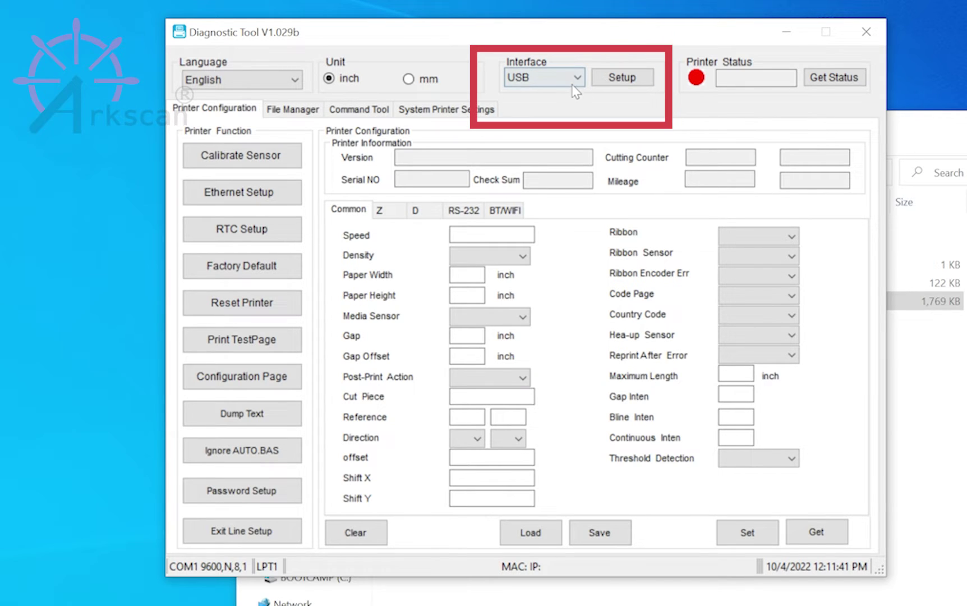
Step: Keep USB as the printer interface and check the printer's status
{"action": "left_click", "coordinate": [576, 79]}
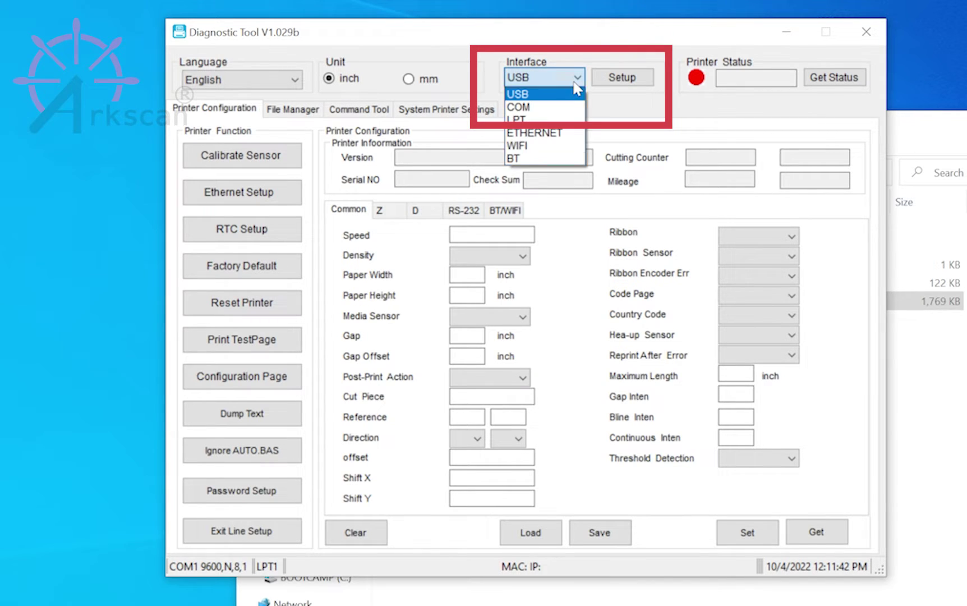
{"action": "left_click", "coordinate": [561, 94]}
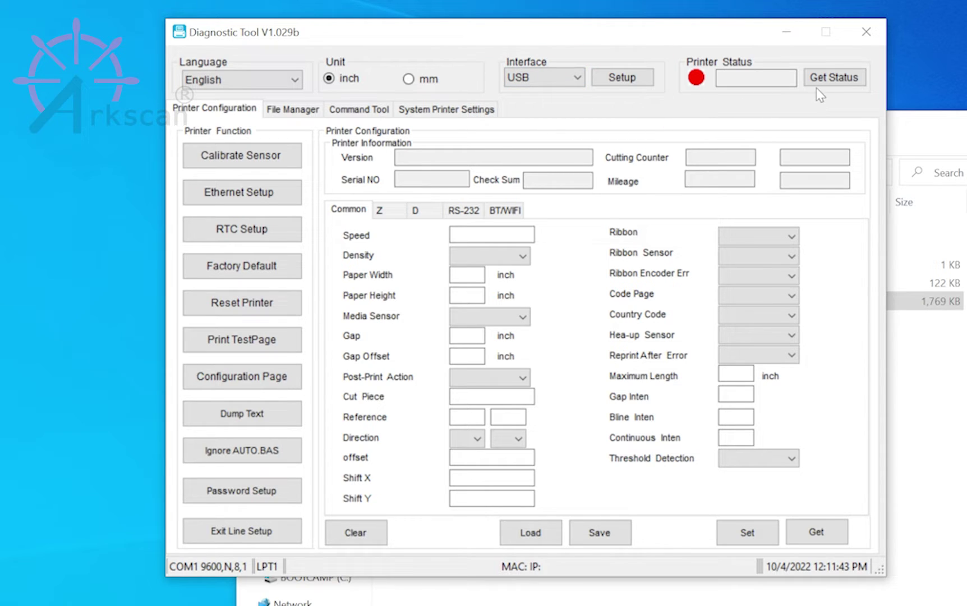
{"action": "left_click", "coordinate": [836, 85]}
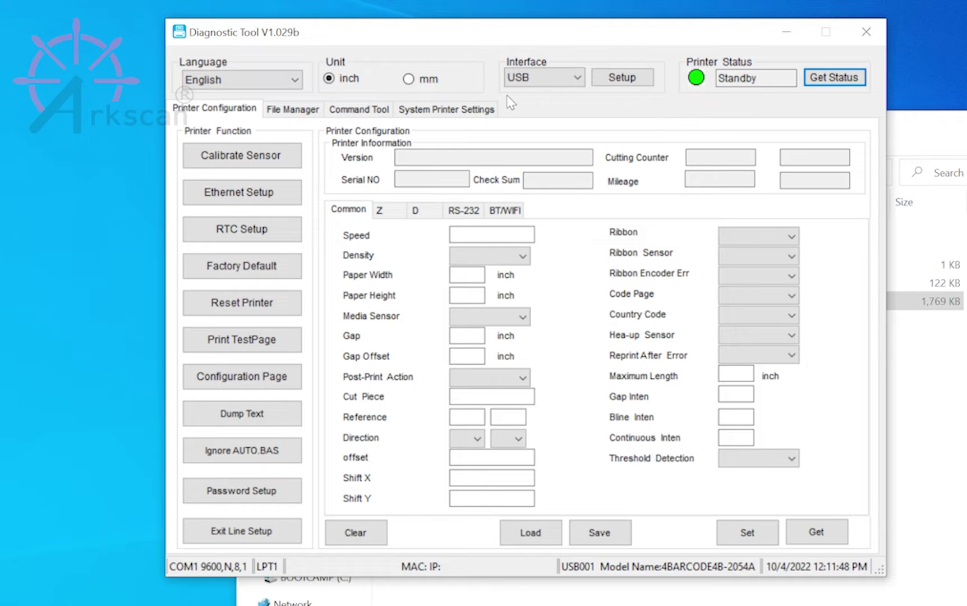
Step: Switch the printer's Ethernet addressing to DHCP and close the Ethernet setup window
{"action": "left_click", "coordinate": [287, 199]}
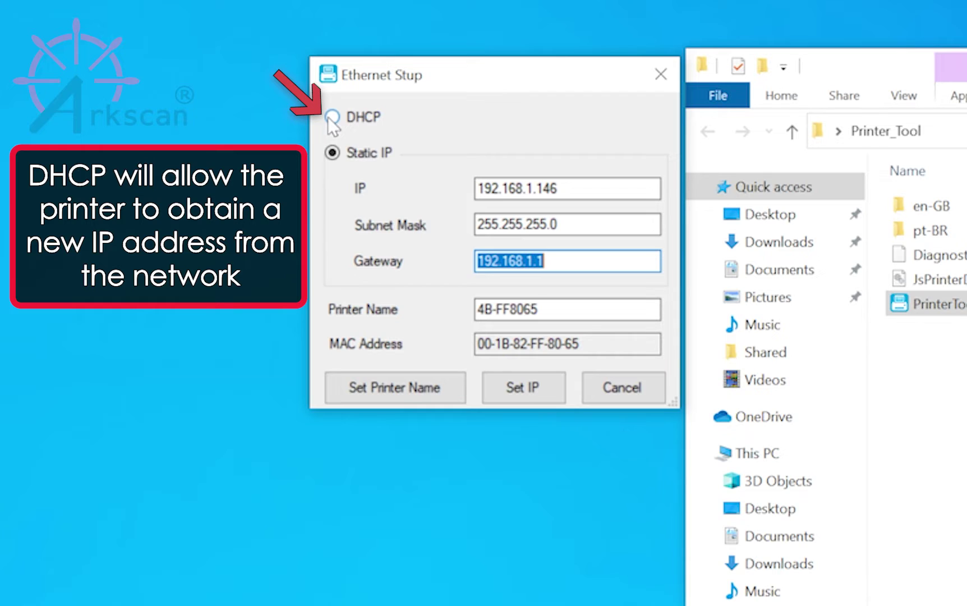
{"action": "left_click", "coordinate": [332, 117]}
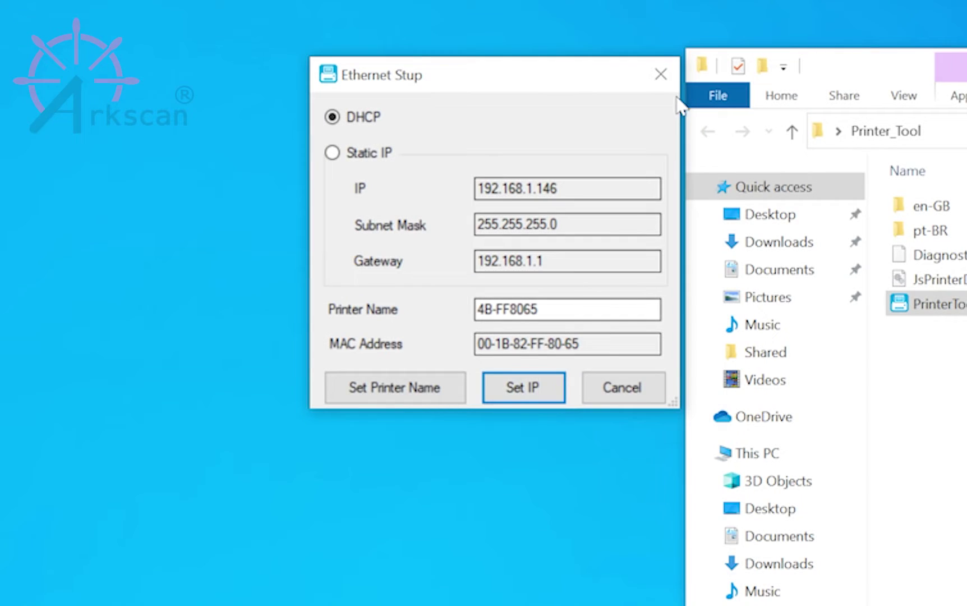
{"action": "left_click", "coordinate": [661, 75]}
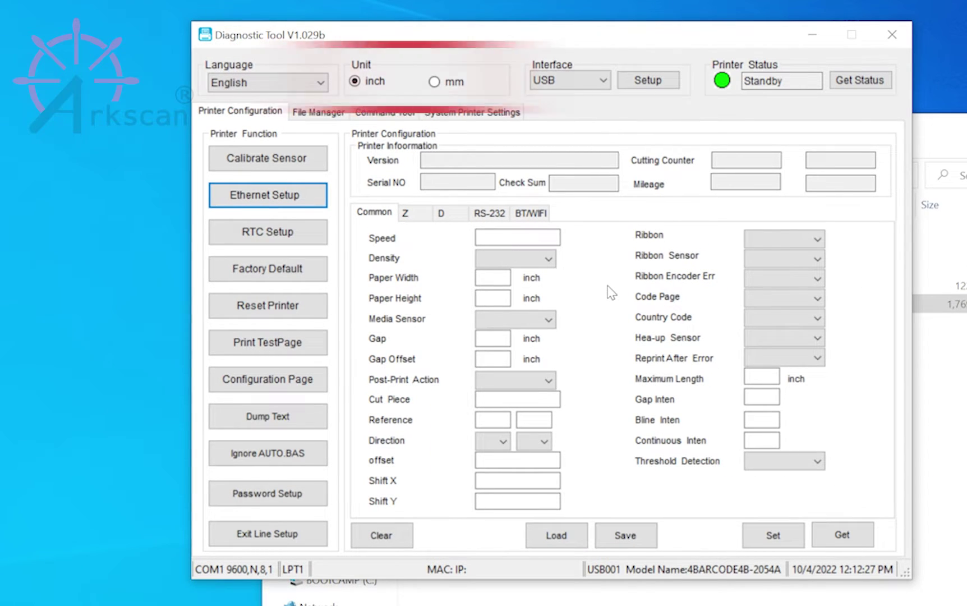
Step: Switch the interface to Ethernet and discover the network printer at 192.168.1.195, port 9100
{"action": "left_click", "coordinate": [604, 80]}
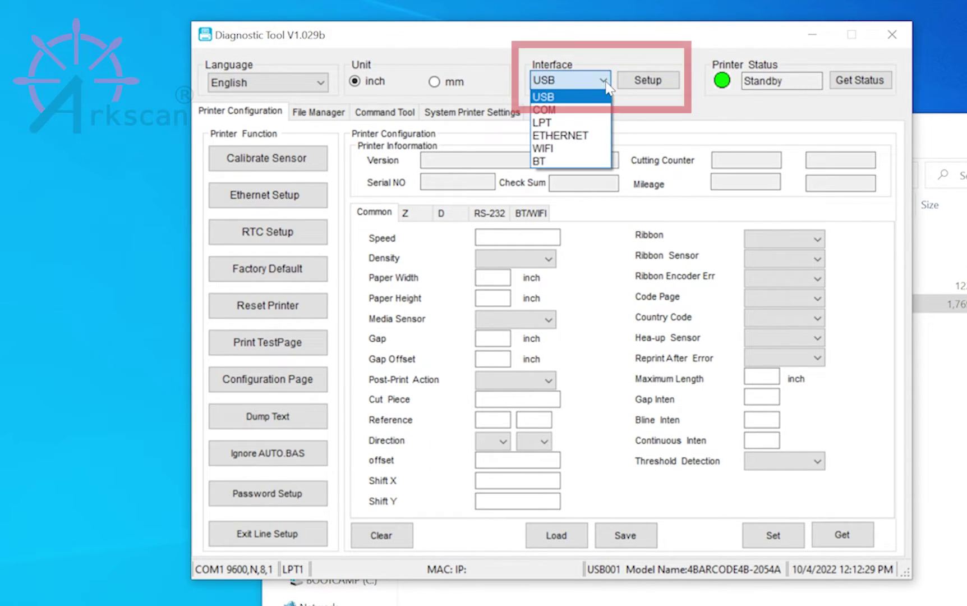
{"action": "left_click", "coordinate": [583, 137]}
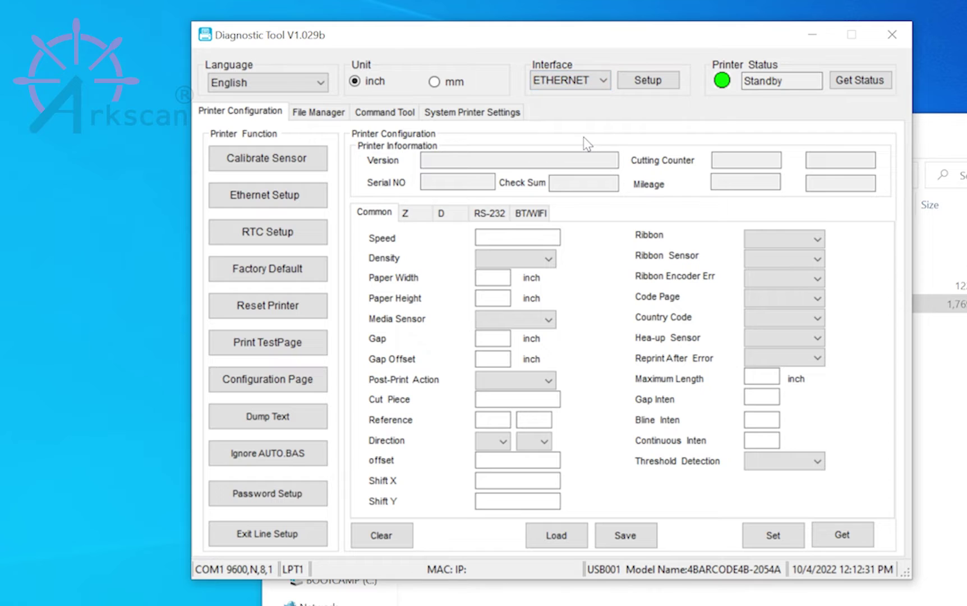
{"action": "left_click", "coordinate": [648, 80]}
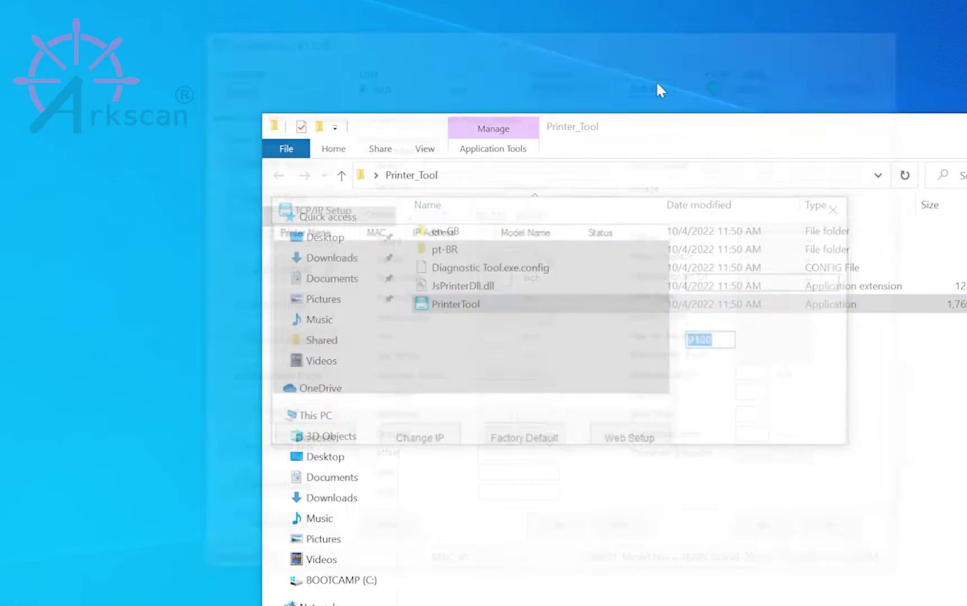
{"action": "left_click", "coordinate": [340, 441]}
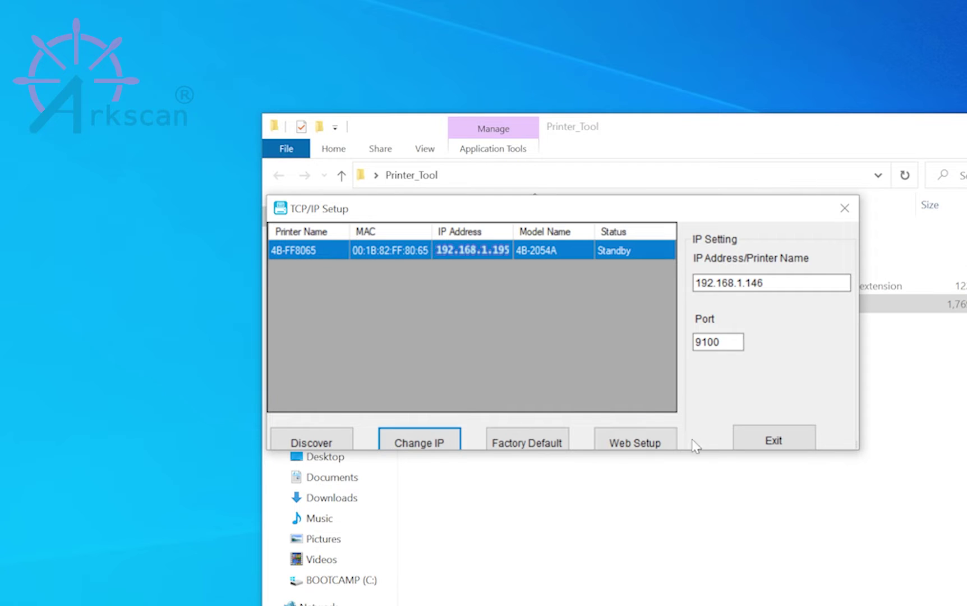
Step: Read the printer's settings over Ethernet: speed 6, density 15, 4.00 × 6.00-inch paper
{"action": "left_click", "coordinate": [767, 439]}
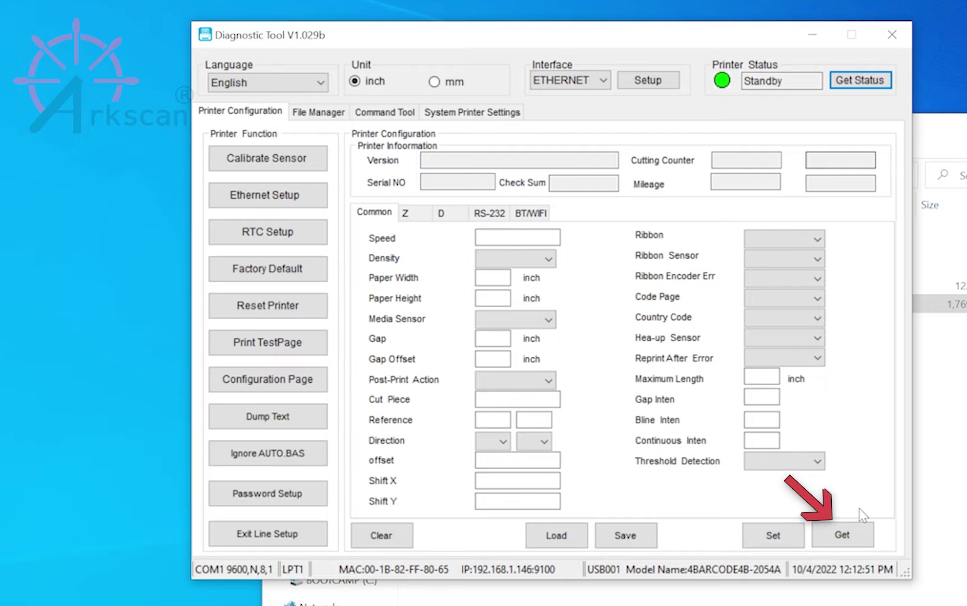
{"action": "left_click", "coordinate": [856, 536]}
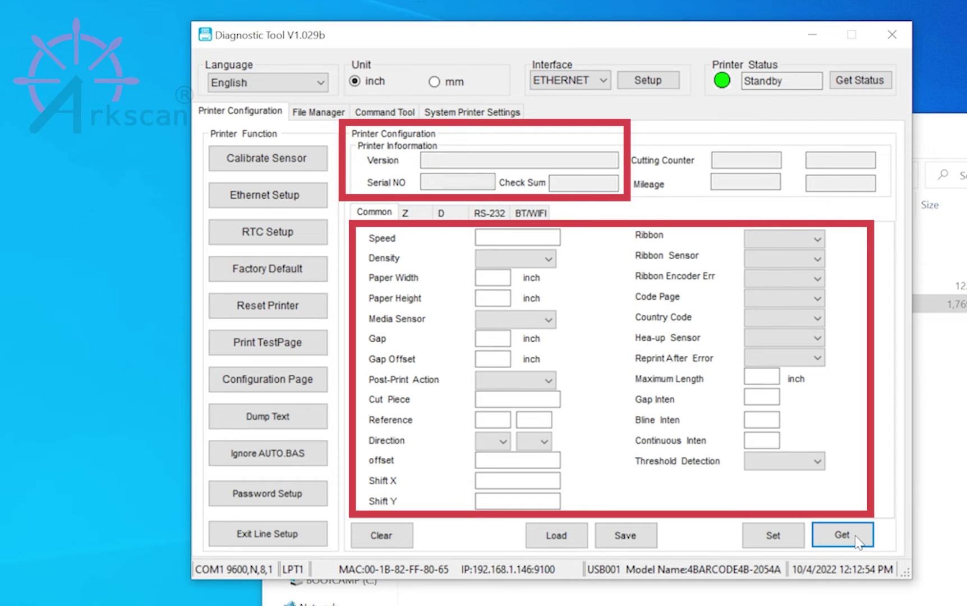
{"action": "left_click", "coordinate": [857, 535]}
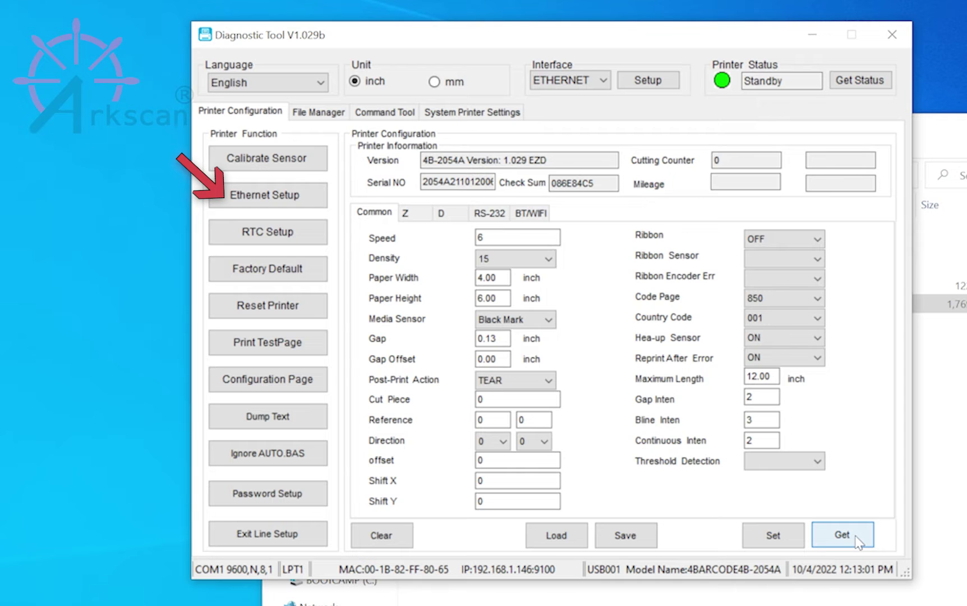
Step: Give the printer static IP 192.168.1.195, mask 255.255.255.0, gateway 192.168.1.1
{"action": "left_click", "coordinate": [315, 205]}
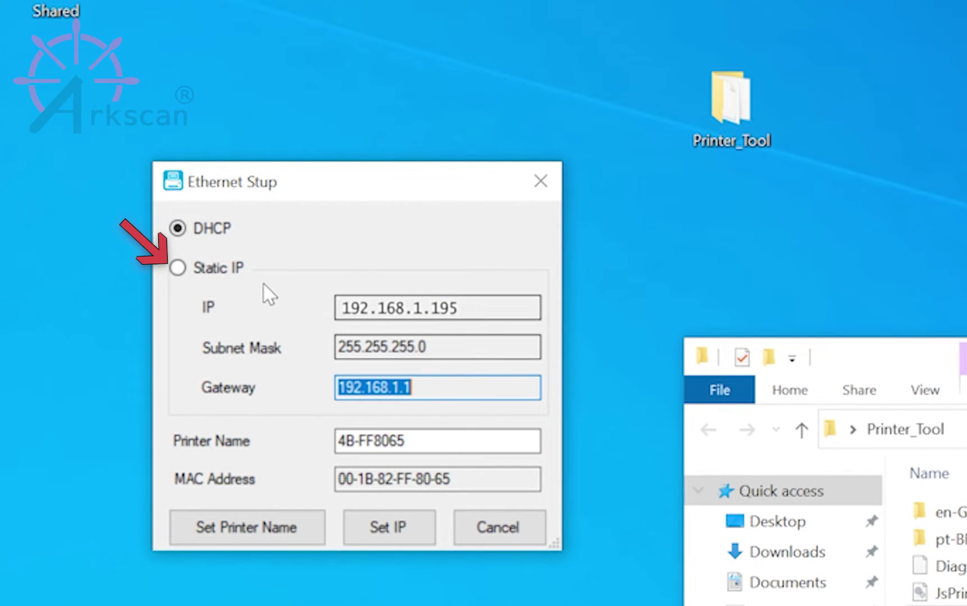
{"action": "left_click", "coordinate": [177, 268]}
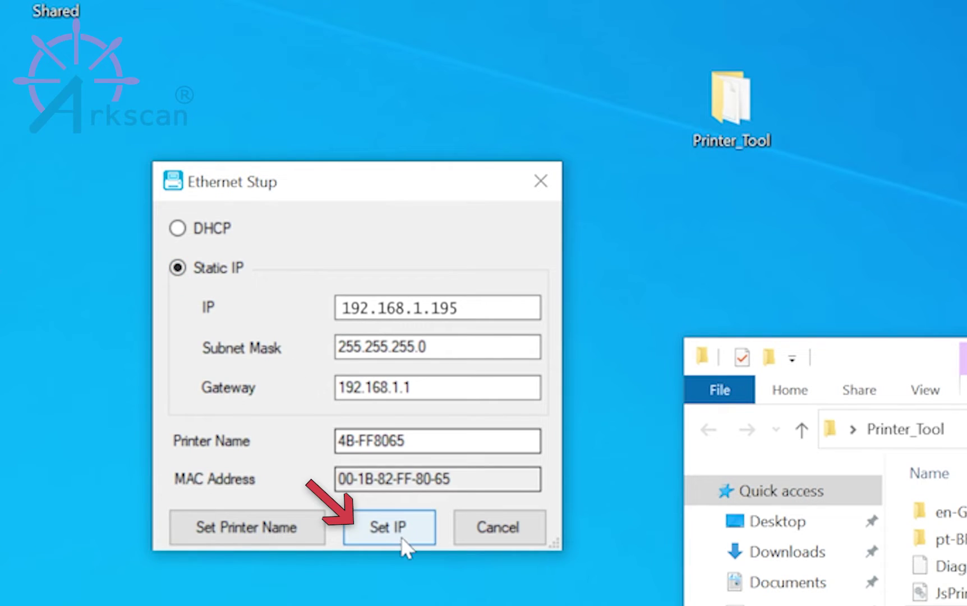
{"action": "left_click", "coordinate": [412, 536]}
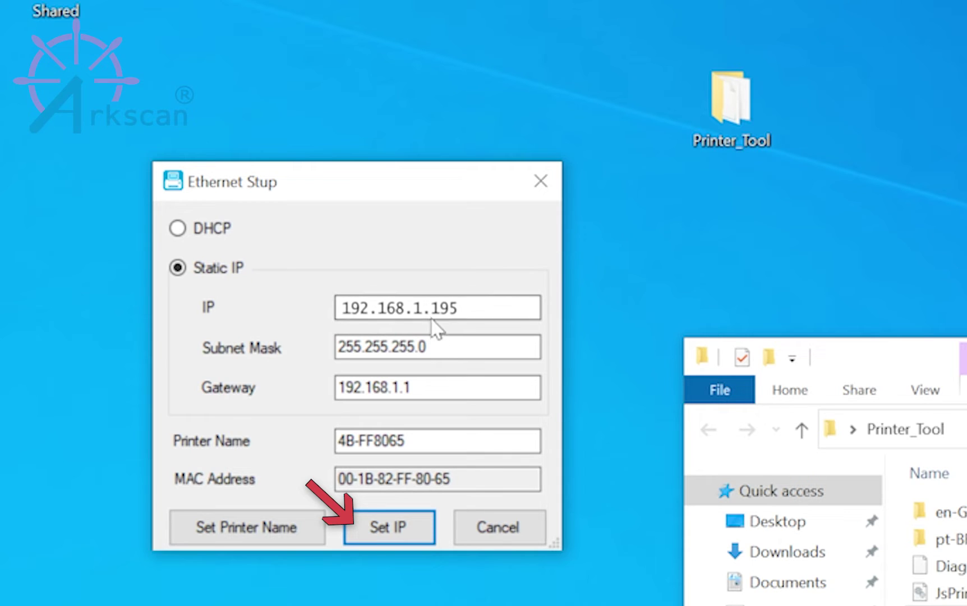
{"action": "left_click", "coordinate": [446, 307]}
{"action": "left_click", "coordinate": [541, 182]}
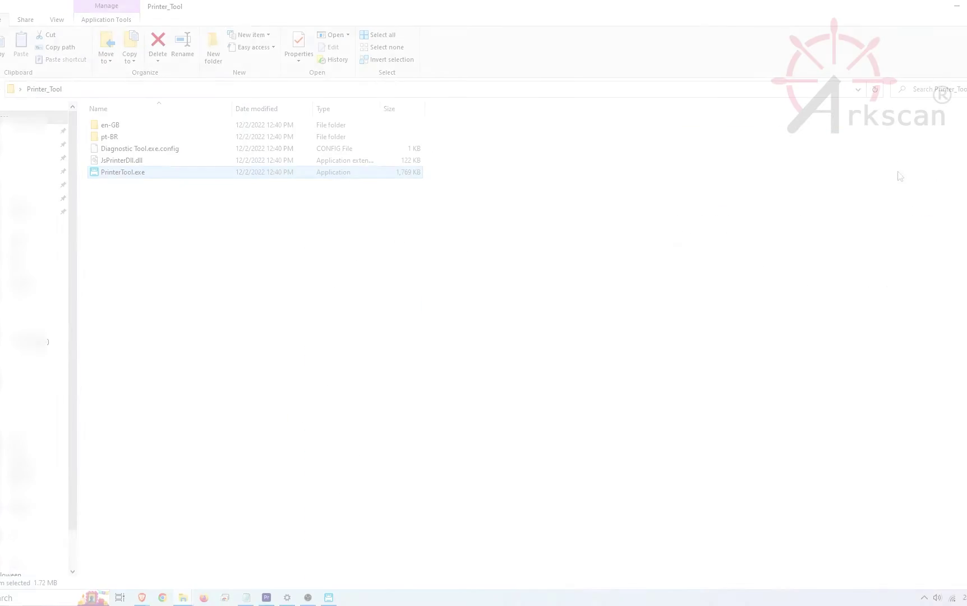
Step: Search Windows for printers and open the Arkscan 2054K WIFI printer's page
{"action": "left_click", "coordinate": [41, 598]}
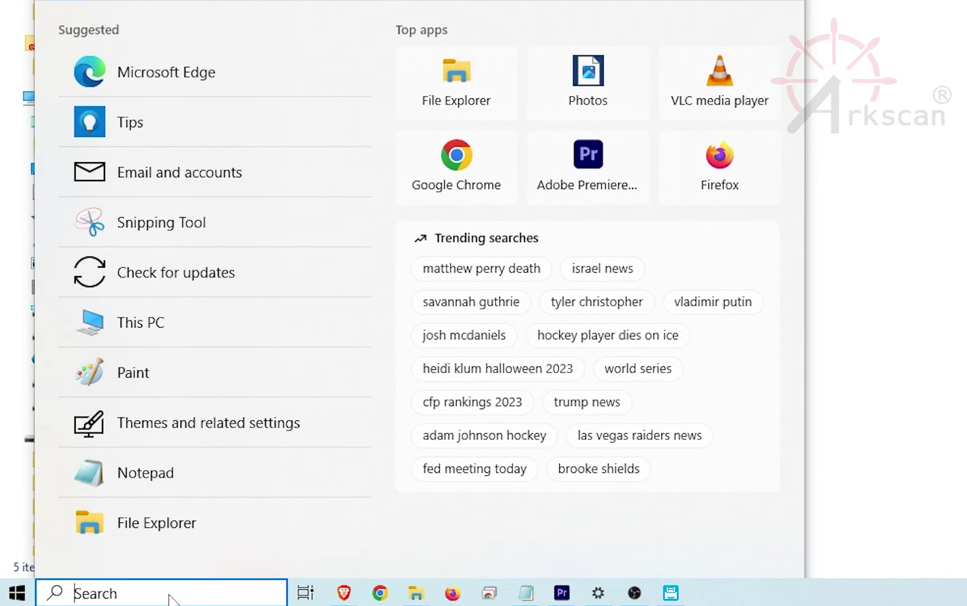
{"action": "type", "text": "printers"}
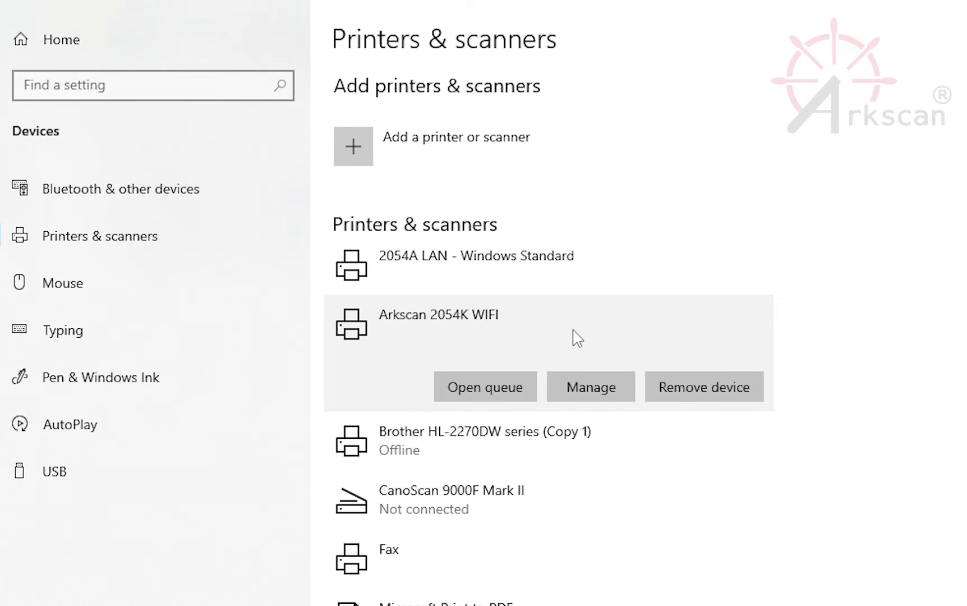
{"action": "left_click", "coordinate": [614, 392]}
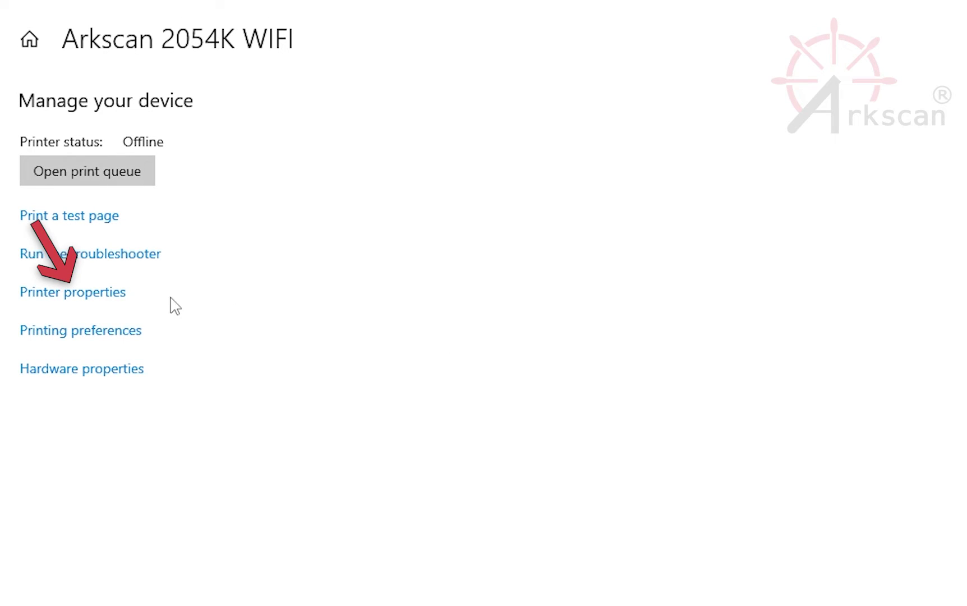
Step: Start a new Standard TCP/IP Port from the printer properties' Ports settings
{"action": "left_click", "coordinate": [119, 301]}
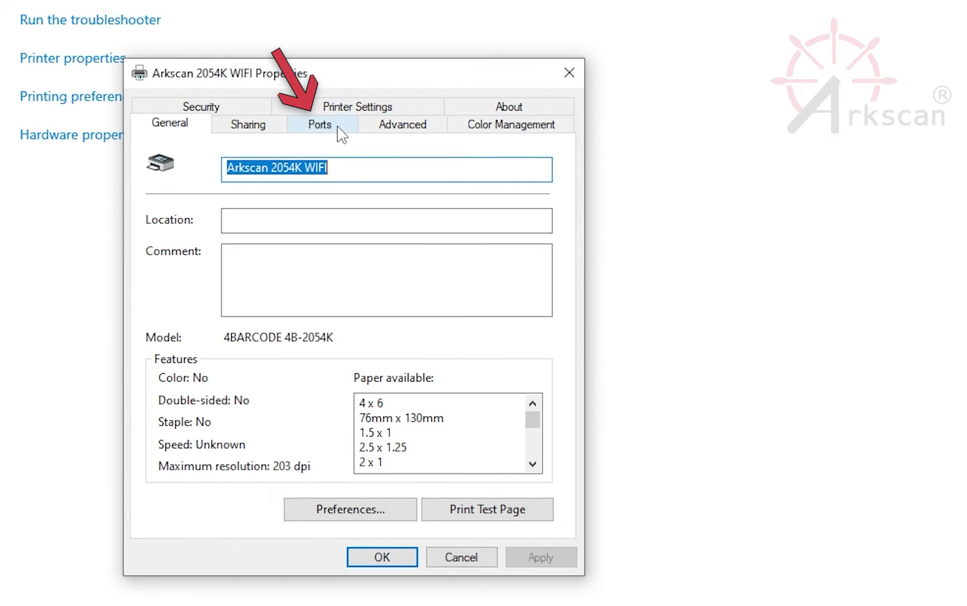
{"action": "left_click", "coordinate": [334, 126]}
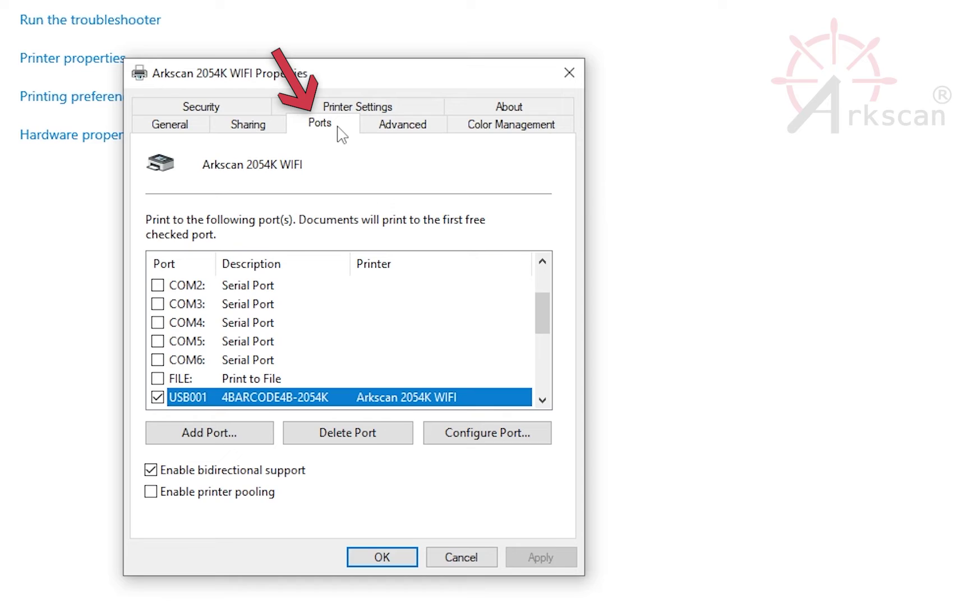
{"action": "left_click", "coordinate": [264, 443]}
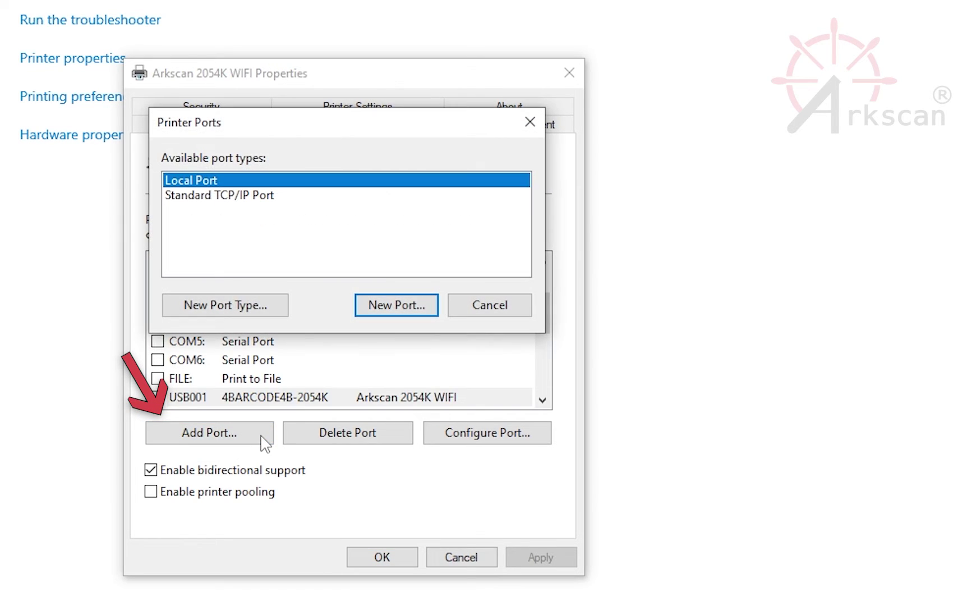
{"action": "left_click", "coordinate": [280, 196]}
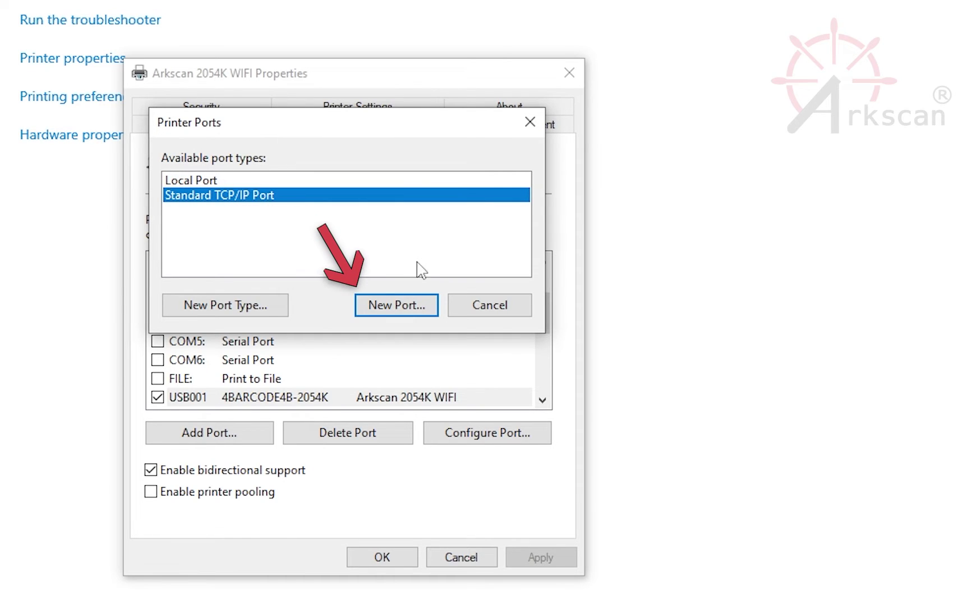
{"action": "left_click", "coordinate": [432, 312]}
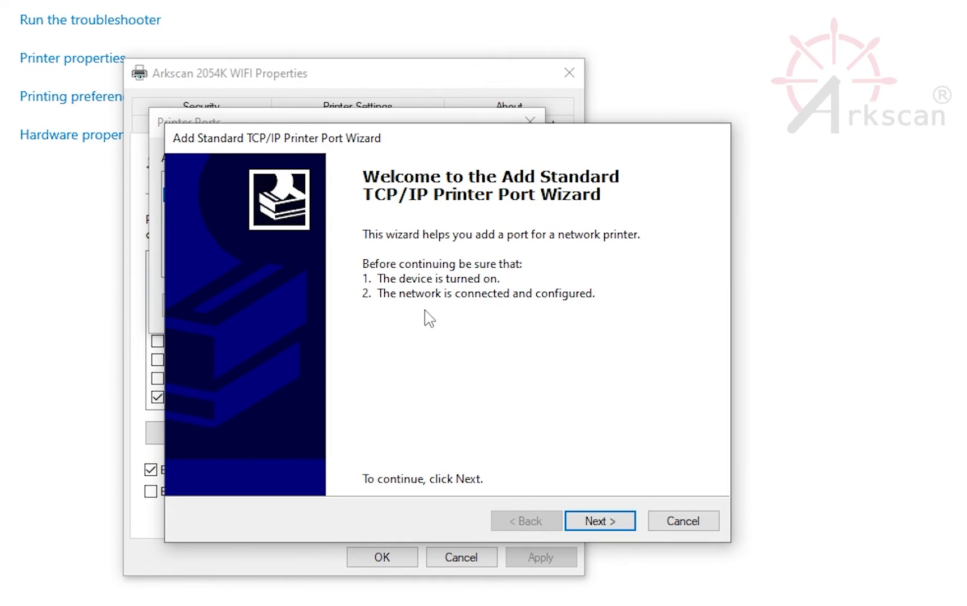
Step: Create the TCP/IP port for 192.168.1.195 as a Generic Network Card (RAW, 9100)
{"action": "left_click", "coordinate": [632, 527]}
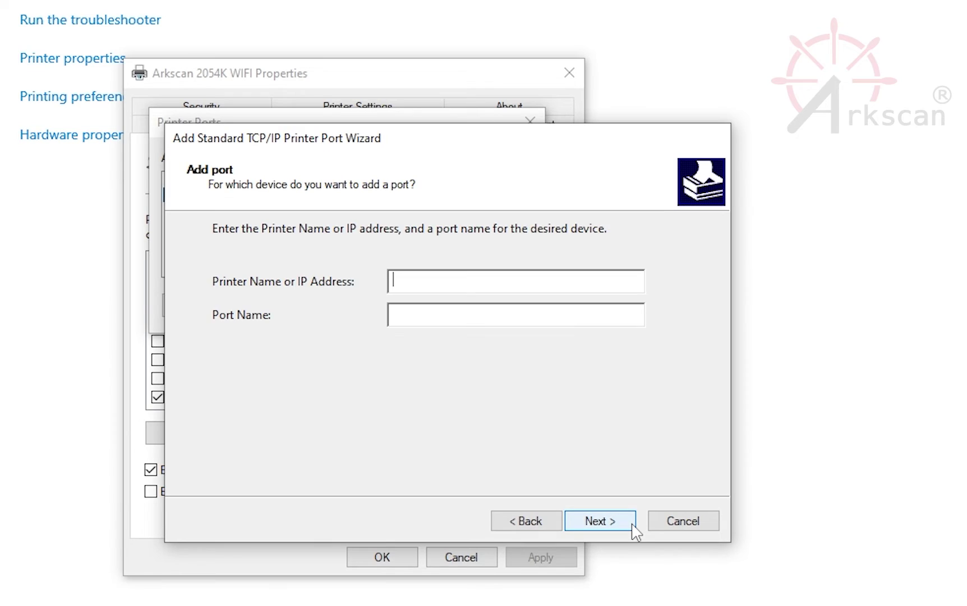
{"action": "right_click", "coordinate": [439, 274]}
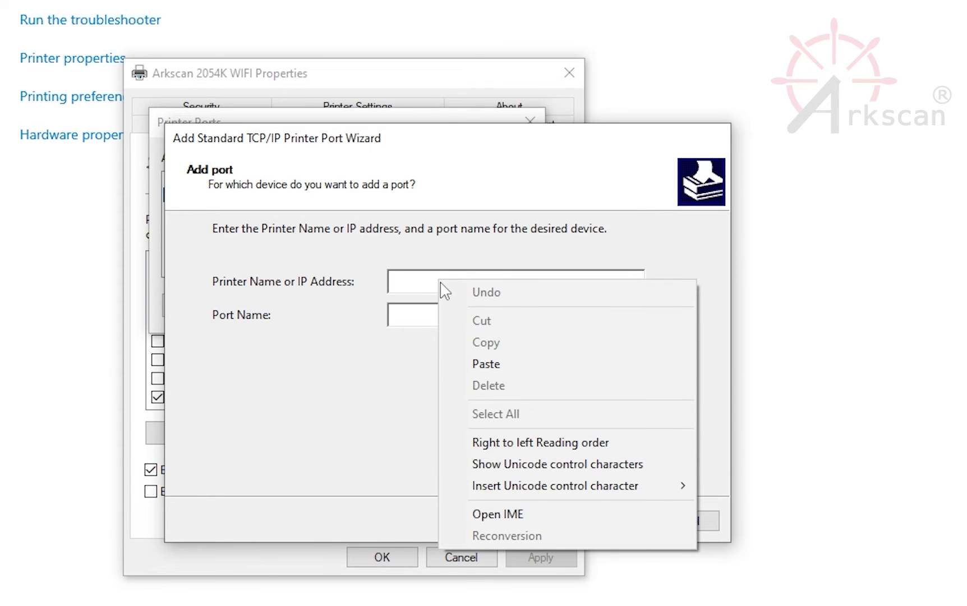
{"action": "left_click", "coordinate": [486, 364]}
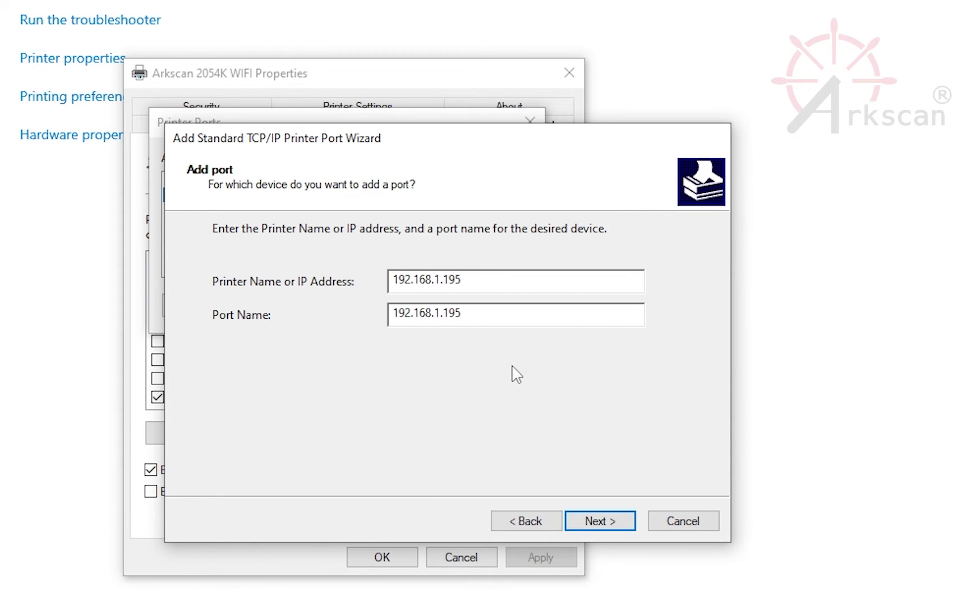
{"action": "left_click", "coordinate": [628, 527]}
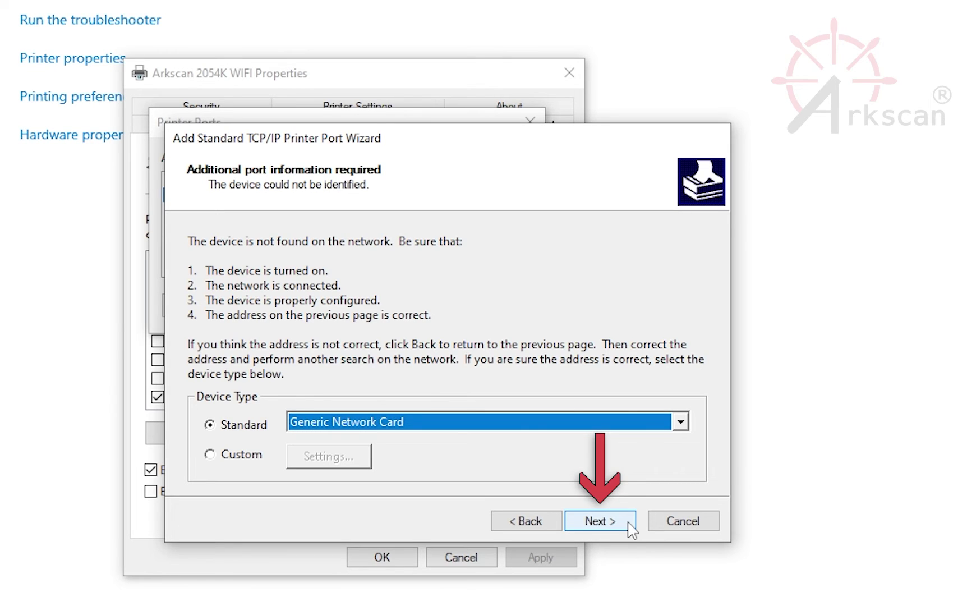
{"action": "left_click", "coordinate": [629, 523]}
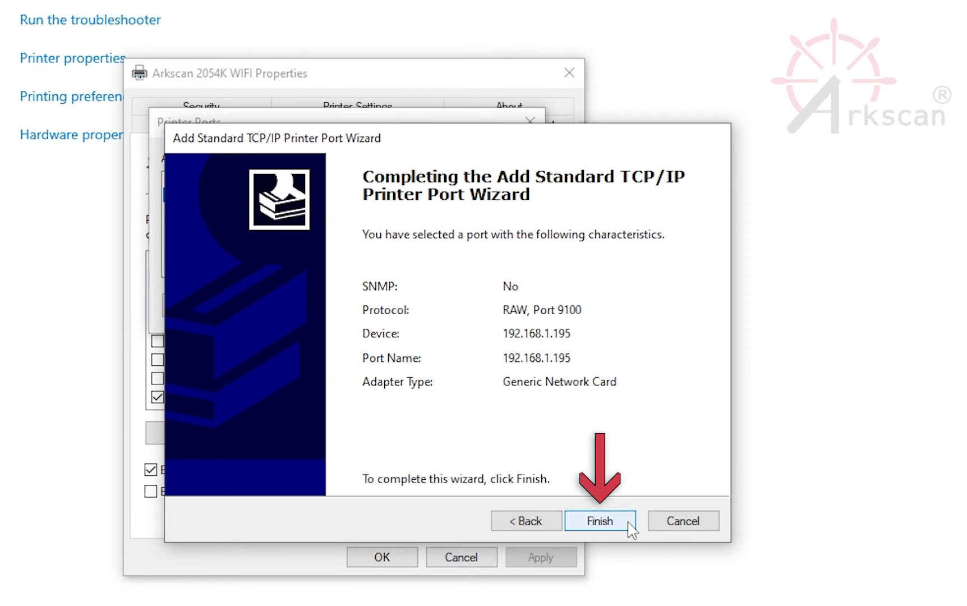
{"action": "left_click", "coordinate": [632, 526]}
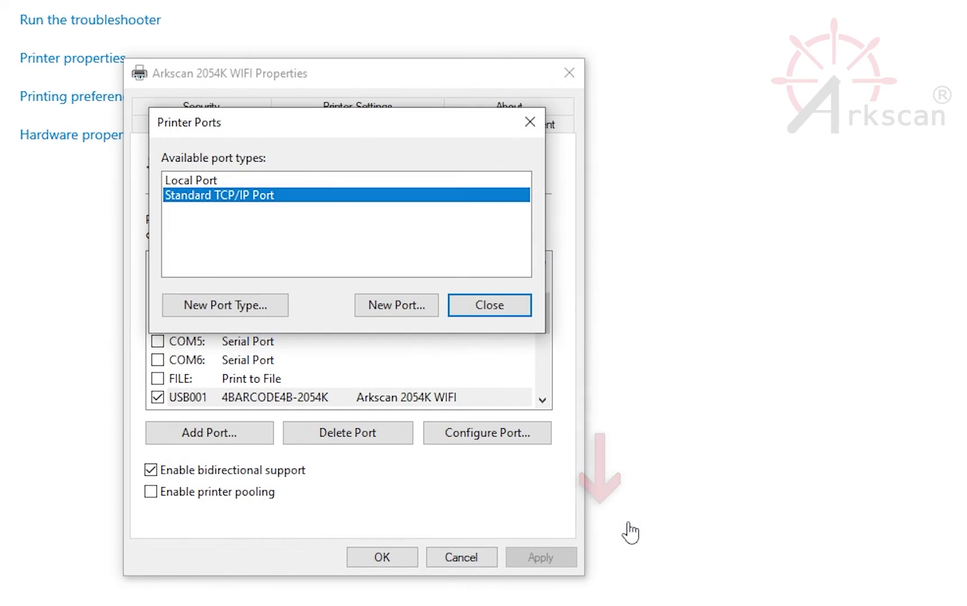
{"action": "left_click", "coordinate": [489, 306]}
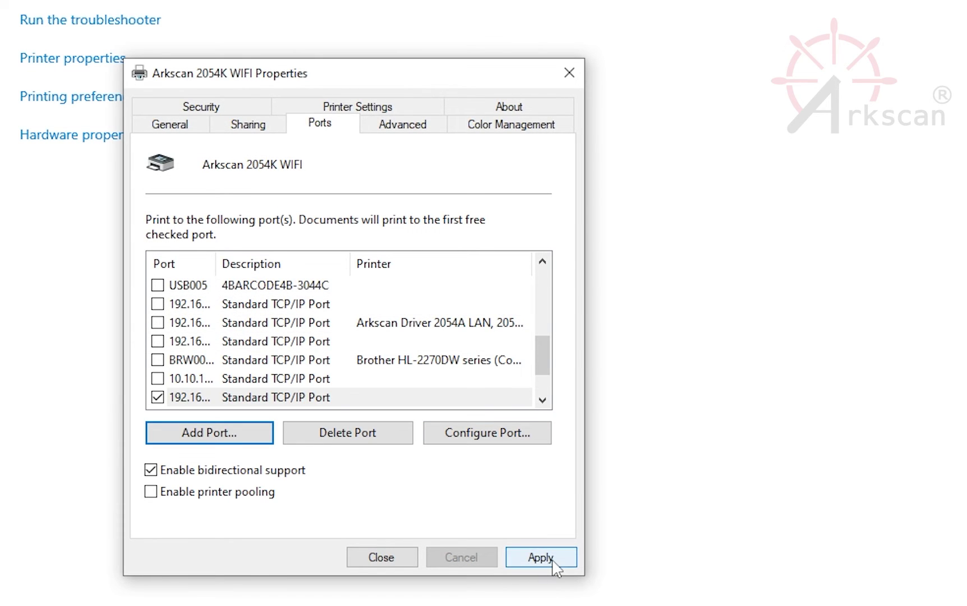